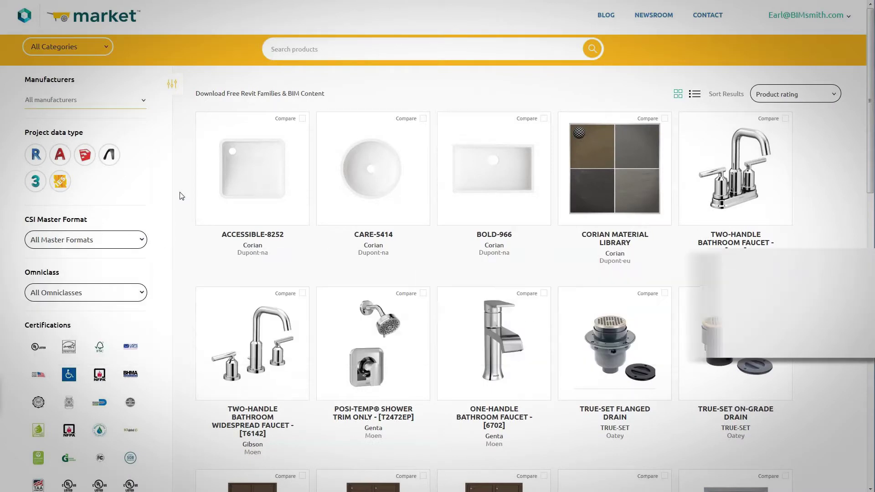
Filter the BIMsmith Market catalogue to the Echelon Masonry manufacturer
{"action": "left_click", "coordinate": [68, 47]}
{"action": "scroll", "coordinate": [140, 117], "scroll_direction": "down", "scroll_amount": 1}
{"action": "scroll", "coordinate": [140, 118], "scroll_direction": "up", "scroll_amount": 2}
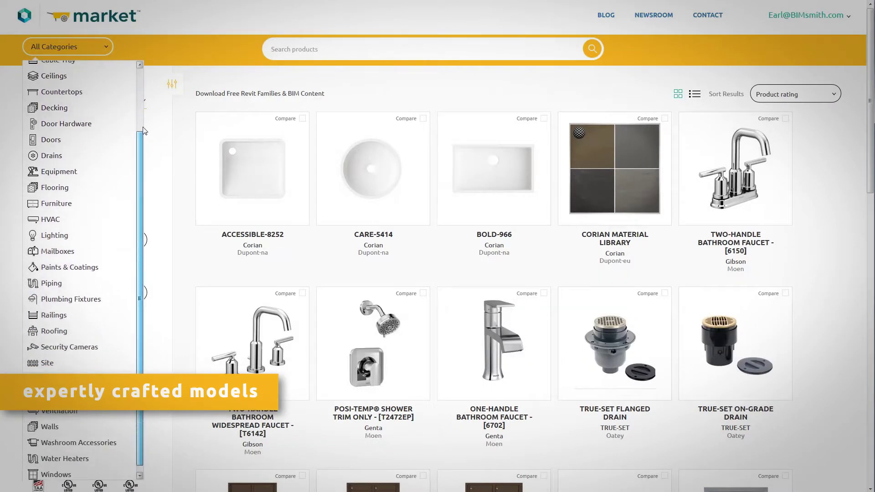
{"action": "left_click", "coordinate": [126, 52]}
{"action": "left_click", "coordinate": [142, 105]}
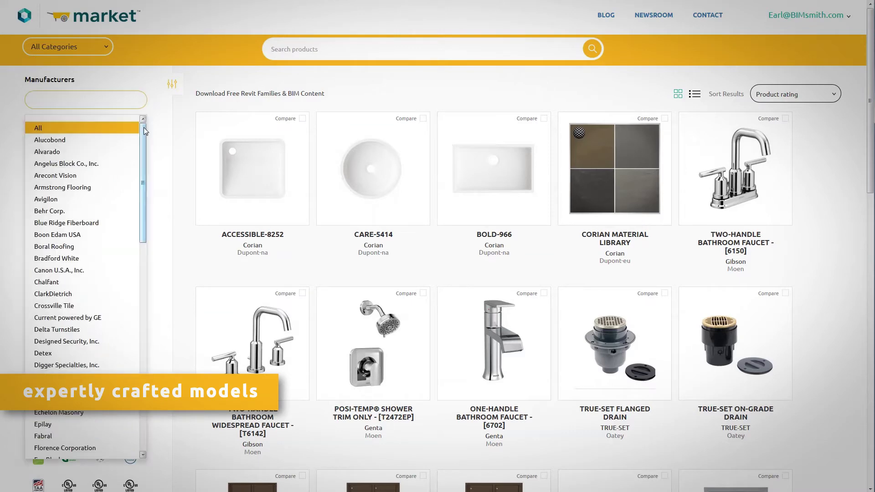
{"action": "scroll", "coordinate": [93, 232], "scroll_direction": "down", "scroll_amount": 5}
{"action": "left_click", "coordinate": [93, 233]}
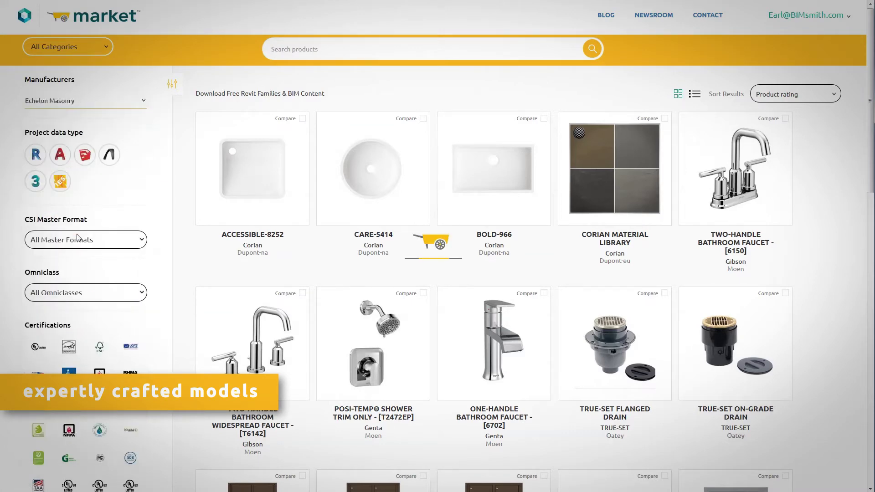
Open the InsulTech CMU System page and preview its Product Cut Sheet and 3-Part Specification
{"action": "left_click", "coordinate": [611, 165]}
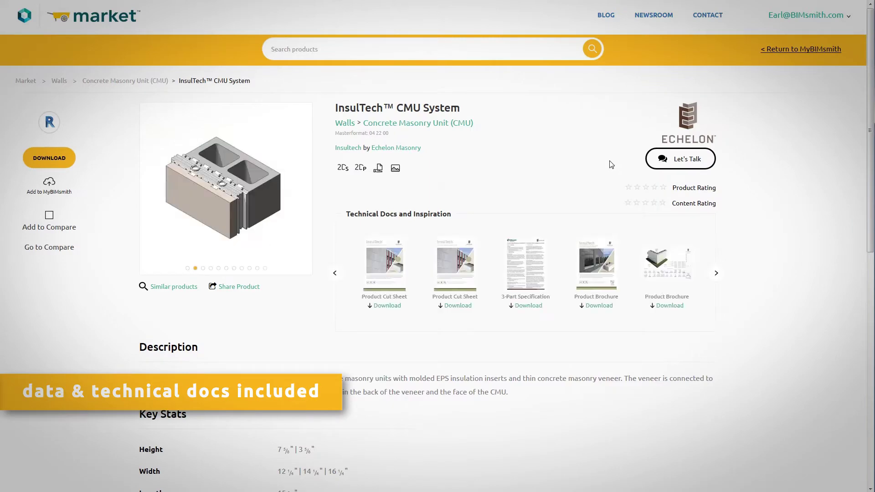
{"action": "left_click", "coordinate": [458, 263]}
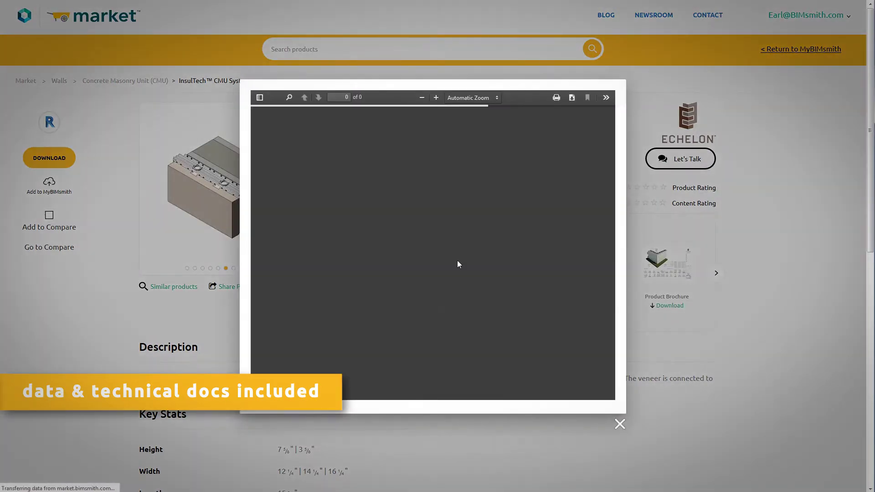
{"action": "left_click", "coordinate": [619, 426]}
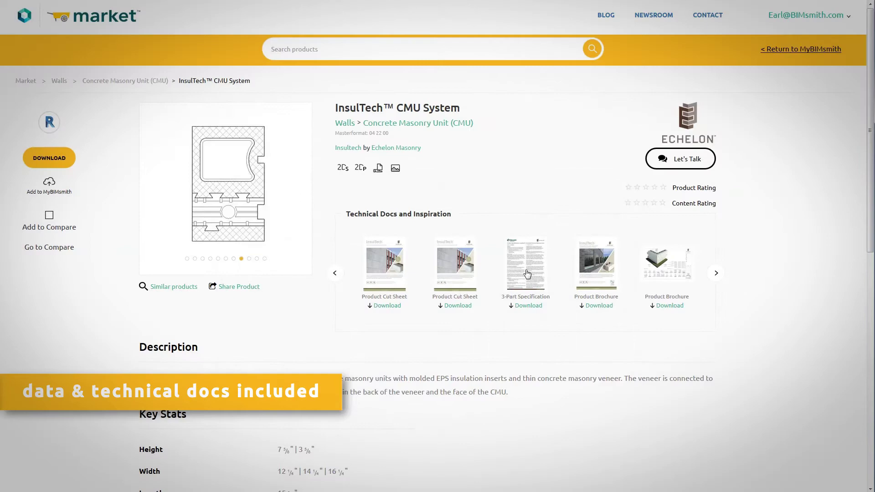
{"action": "left_click", "coordinate": [527, 273]}
{"action": "left_click", "coordinate": [620, 424]}
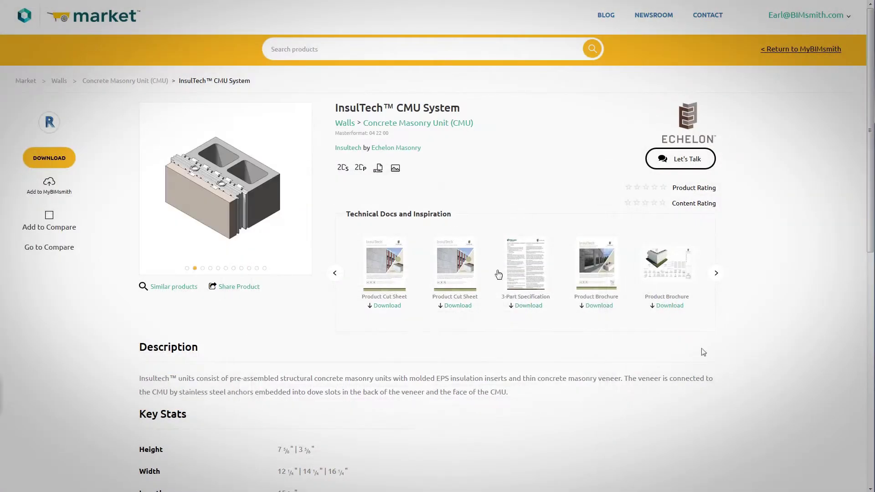
{"action": "mouse_move", "coordinate": [872, 82]}
{"action": "left_mouse_down"}
{"action": "mouse_move", "coordinate": [872, 318]}
{"action": "mouse_move", "coordinate": [870, 67]}
{"action": "left_mouse_up"}
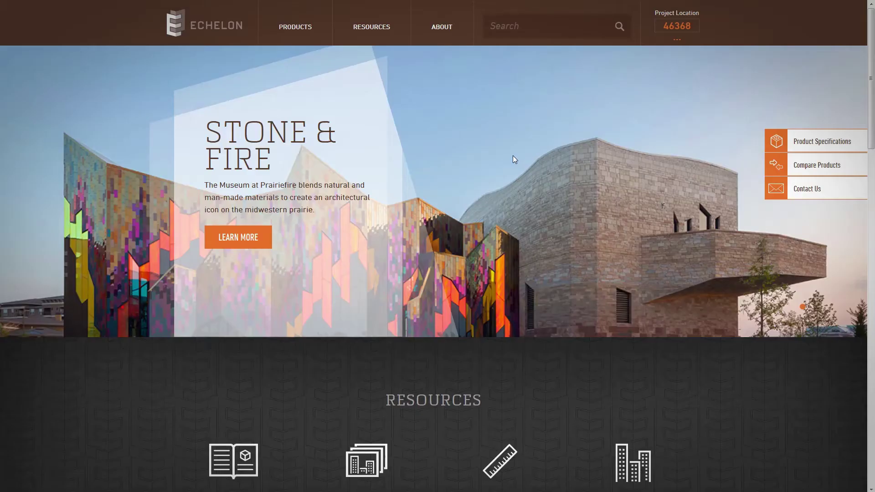
Go to the RESOURCES > BIM Objects & Revit page and browse its product grid
{"action": "mouse_move", "coordinate": [381, 31]}
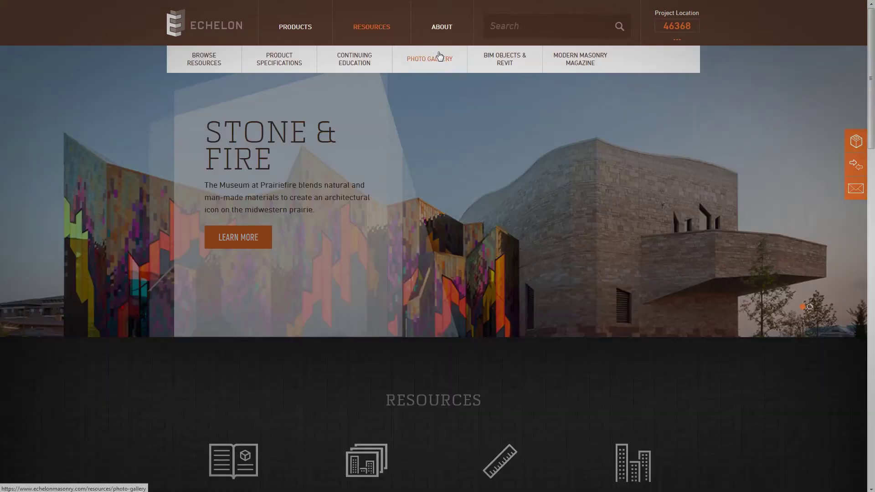
{"action": "left_click", "coordinate": [511, 63]}
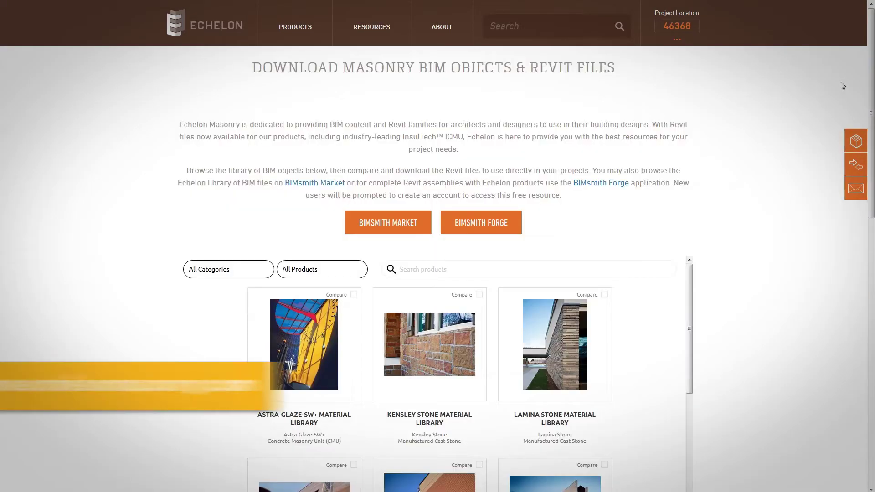
{"action": "scroll", "coordinate": [728, 110], "scroll_direction": "down", "scroll_amount": 5}
{"action": "mouse_move", "coordinate": [690, 78]}
{"action": "left_mouse_down"}
{"action": "mouse_move", "coordinate": [674, 293]}
{"action": "mouse_move", "coordinate": [688, 66]}
{"action": "left_mouse_up"}
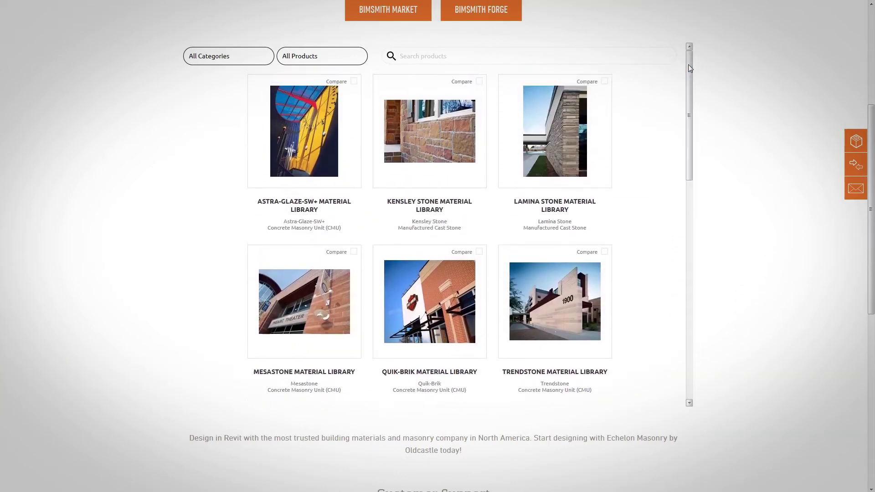
{"action": "scroll", "coordinate": [861, 109], "scroll_direction": "up", "scroll_amount": 5}
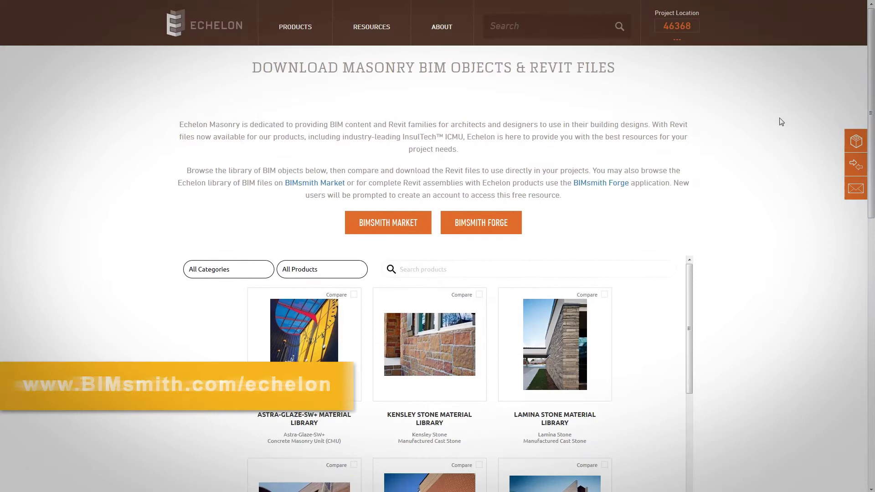
From Echelon's BIMsmith Market page, open the Astra-Glaze-SW+ Material Library and scroll to Key Stats
{"action": "left_click", "coordinate": [389, 223]}
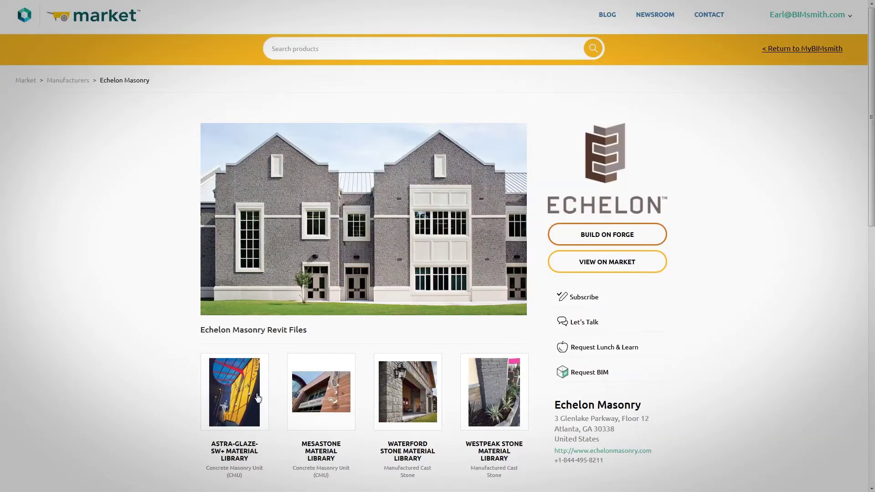
{"action": "left_click", "coordinate": [258, 398]}
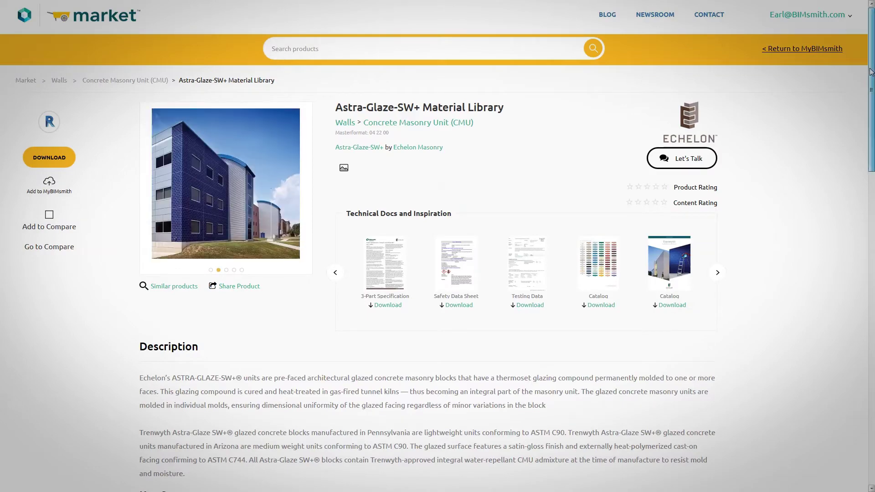
{"action": "mouse_move", "coordinate": [870, 72]}
{"action": "left_mouse_down"}
{"action": "mouse_move", "coordinate": [872, 376]}
{"action": "mouse_move", "coordinate": [872, 72]}
{"action": "left_mouse_up"}
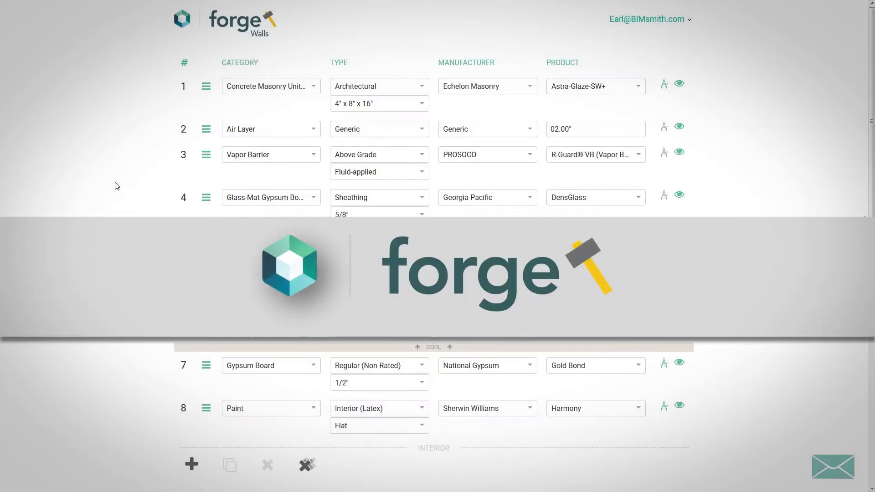
Explode the Echelon Wall - 01 preview, view its layers edge-on, then collapse it
{"action": "scroll", "coordinate": [118, 186], "scroll_direction": "down", "scroll_amount": 10}
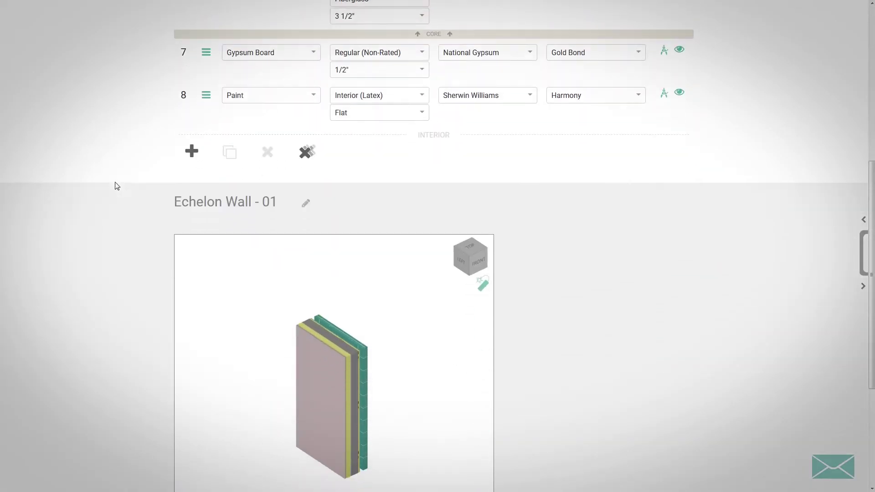
{"action": "left_click", "coordinate": [480, 132]}
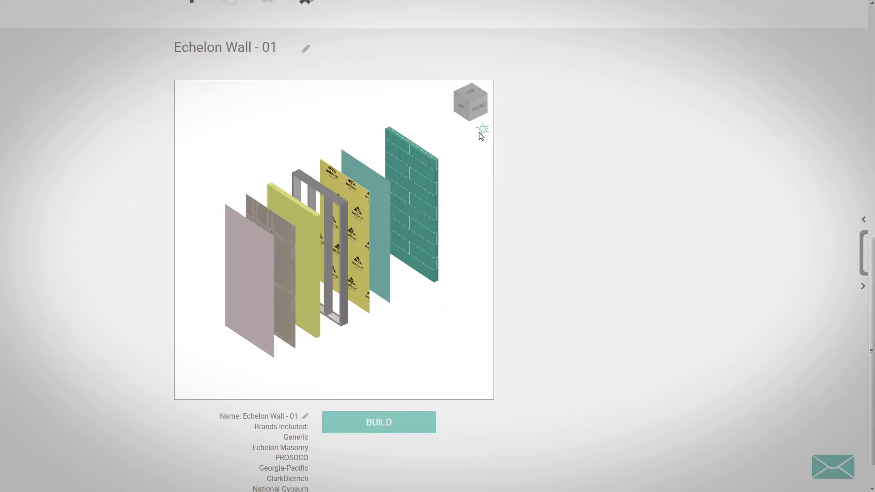
{"action": "left_click", "coordinate": [454, 96]}
{"action": "left_click", "coordinate": [462, 111]}
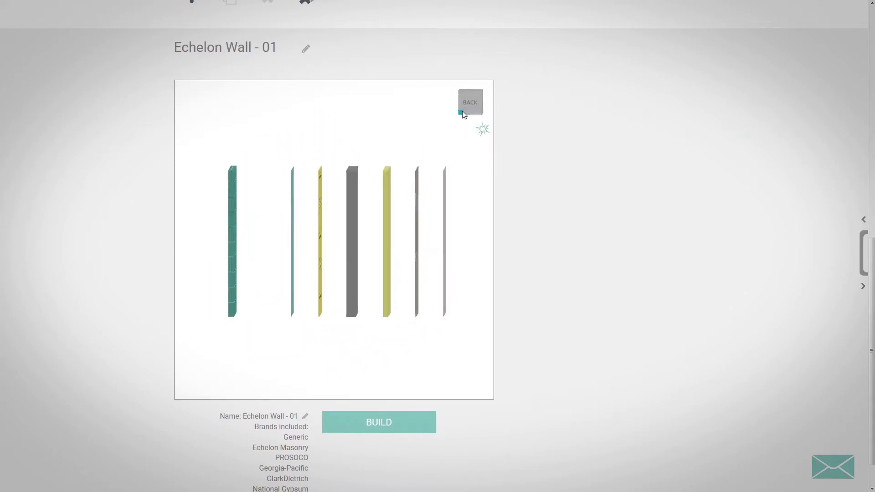
{"action": "left_click", "coordinate": [484, 129]}
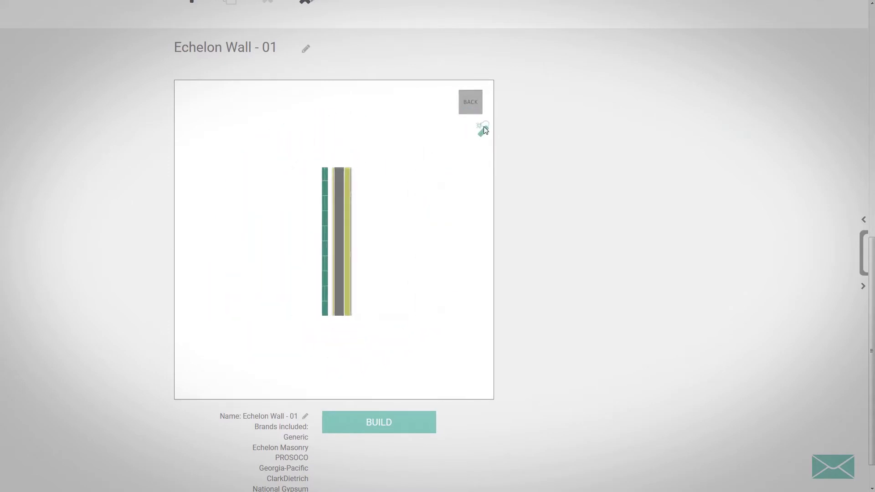
Turn the wall through isometric and front views and explode it into layers again
{"action": "left_click", "coordinate": [481, 91]}
{"action": "left_click", "coordinate": [479, 98]}
{"action": "left_click", "coordinate": [480, 102]}
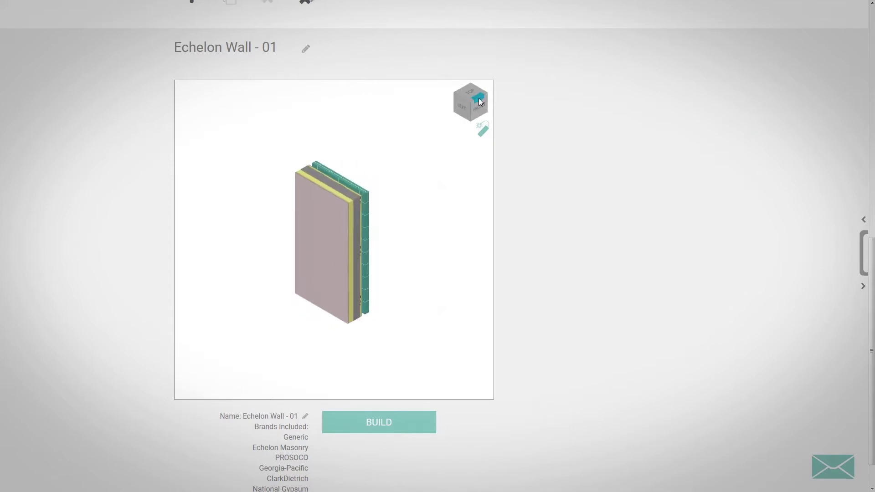
{"action": "left_click", "coordinate": [482, 131]}
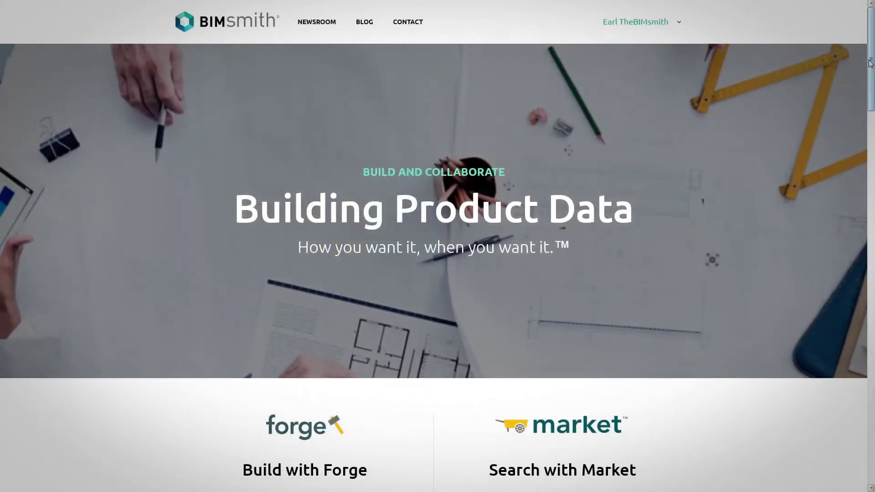
Start a new Forge Wall configuration and open the first layer's Category list
{"action": "left_click_drag", "start_coordinate": [870, 64], "coordinate": [871, 135]}
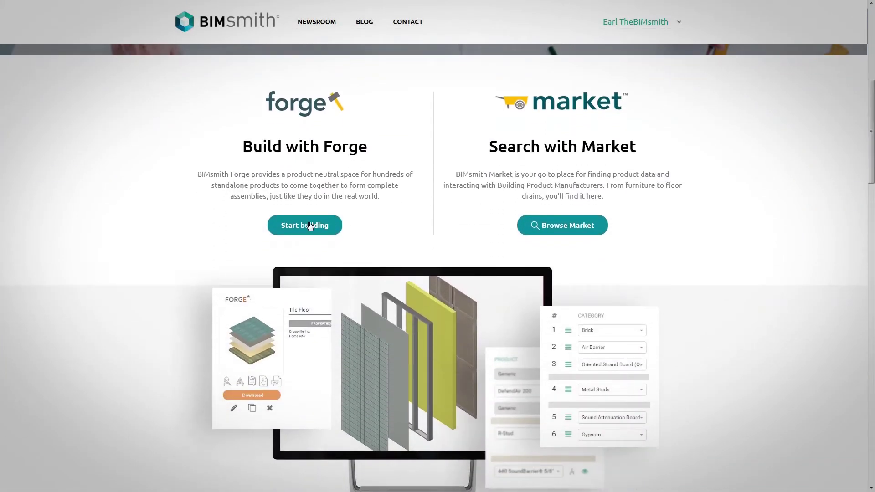
{"action": "left_click", "coordinate": [309, 225]}
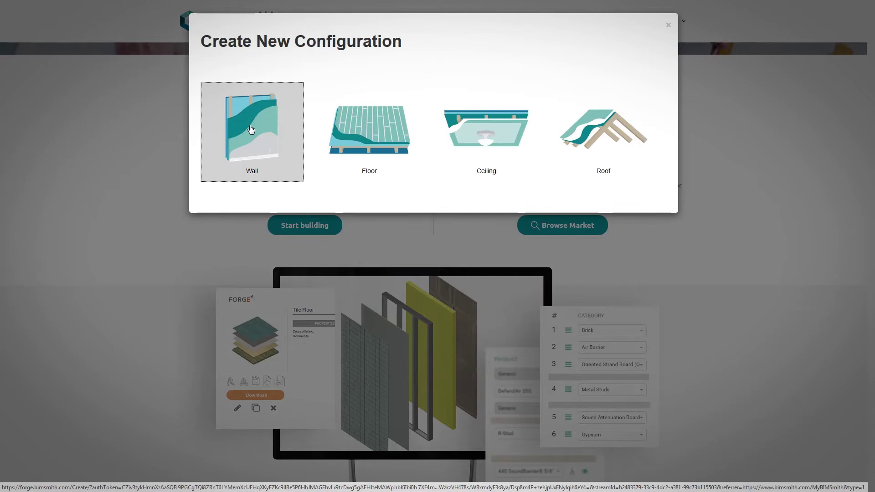
{"action": "left_click", "coordinate": [251, 130]}
{"action": "left_click", "coordinate": [290, 104]}
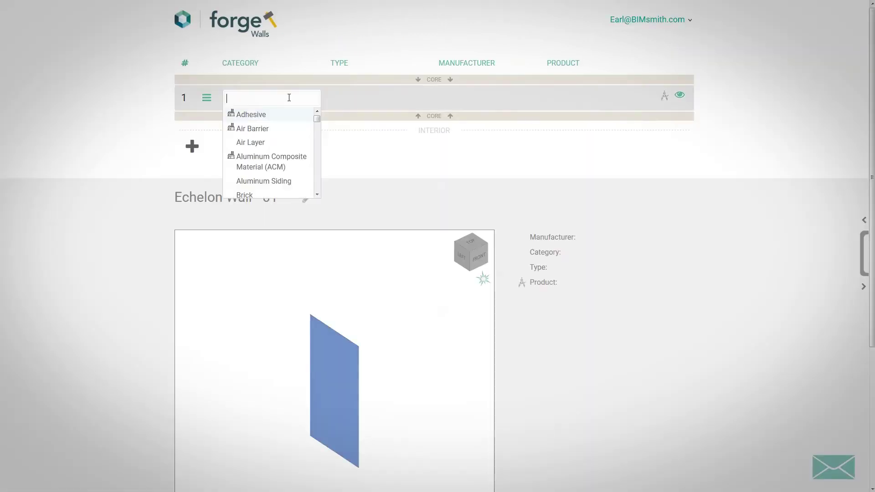
Make layer 1 an Architectural 4" x 8" x 16" CMU: Echelon Masonry Astra-Glaze-SW+
{"action": "left_click", "coordinate": [287, 119]}
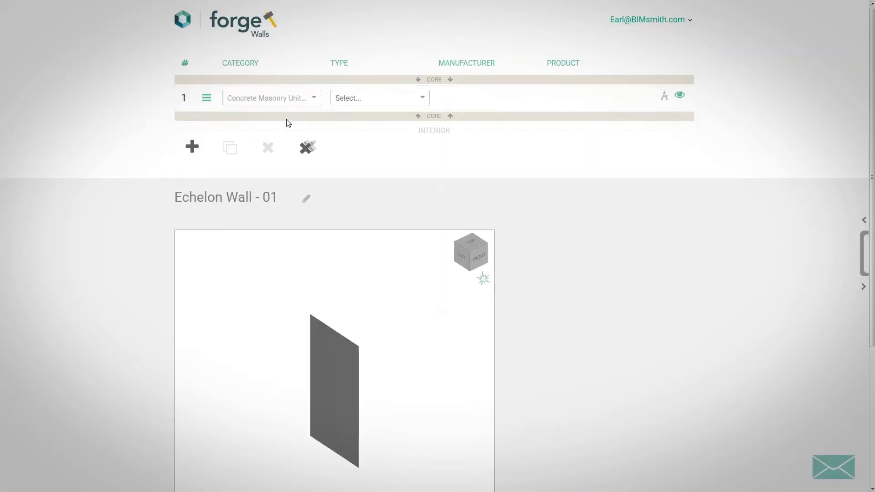
{"action": "left_click", "coordinate": [360, 98]}
{"action": "left_click", "coordinate": [358, 113]}
{"action": "left_click", "coordinate": [369, 113]}
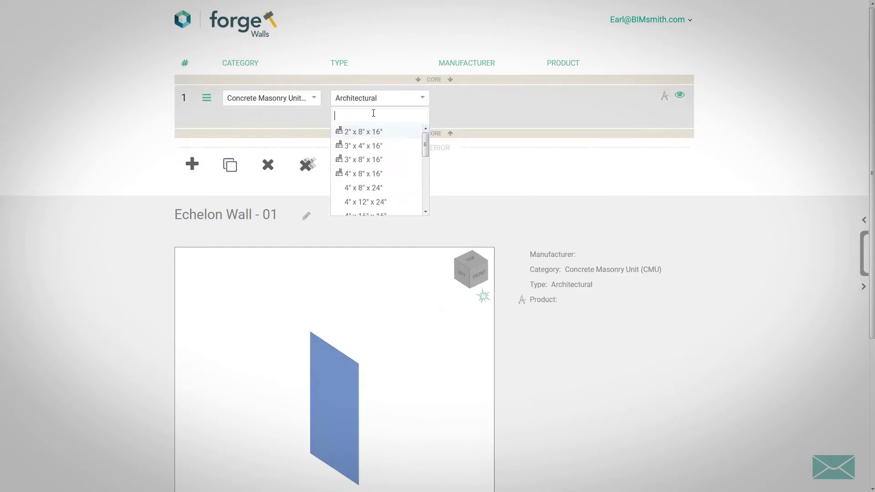
{"action": "left_click", "coordinate": [368, 174]}
{"action": "left_click", "coordinate": [474, 104]}
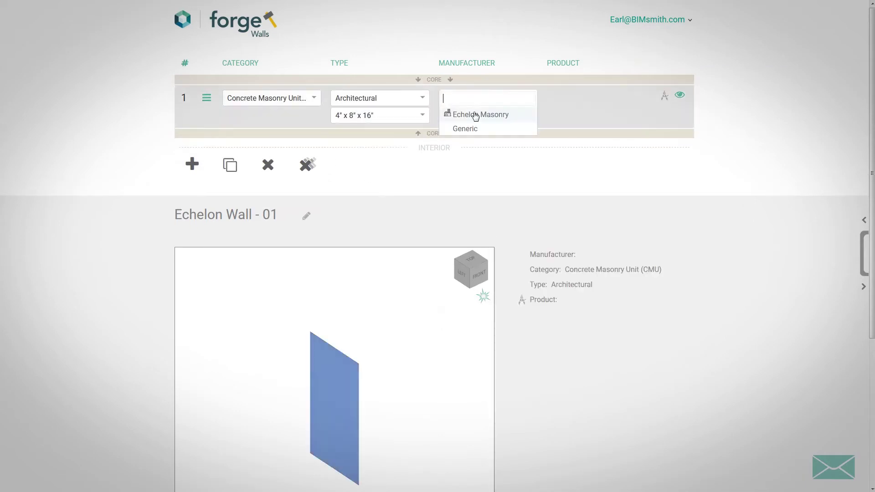
{"action": "left_click", "coordinate": [476, 114]}
{"action": "left_click", "coordinate": [587, 100]}
{"action": "left_click", "coordinate": [588, 116]}
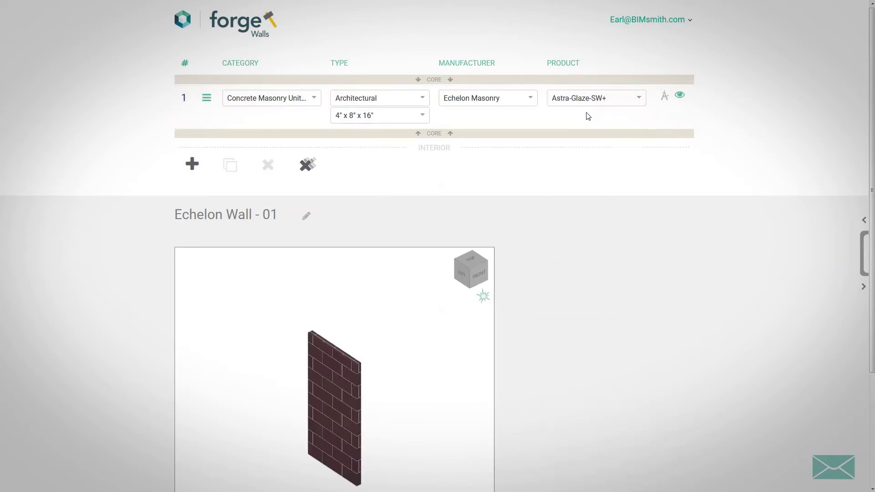
Choose the Bimini Blue block colour in layer 1's colour and bond options
{"action": "left_click", "coordinate": [664, 96]}
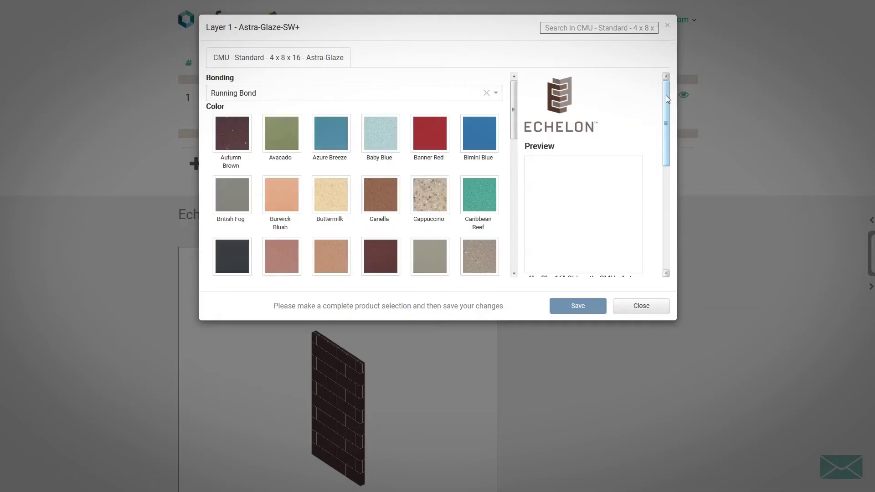
{"action": "left_click", "coordinate": [281, 133]}
{"action": "left_click", "coordinate": [374, 135]}
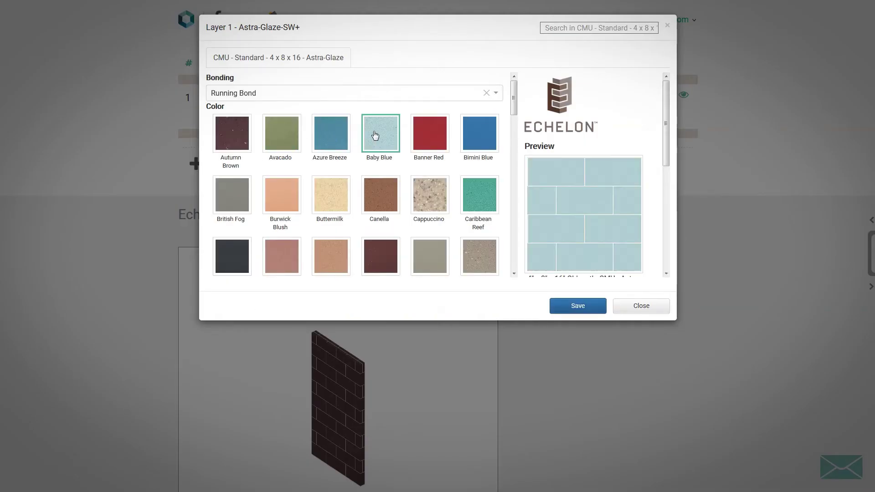
{"action": "left_click", "coordinate": [478, 136]}
Save the block colour, then add Wall Framing metal studs and fiberglass batt insulation layers
{"action": "left_click", "coordinate": [577, 306]}
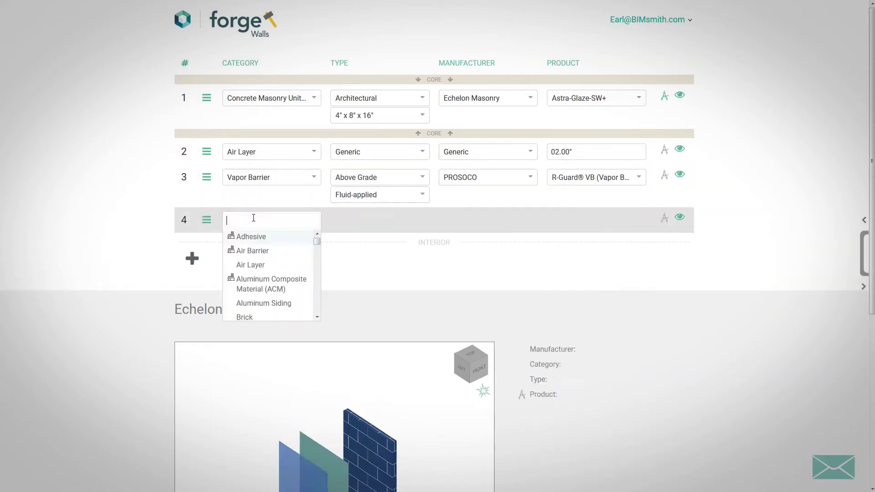
{"action": "left_click", "coordinate": [192, 258]}
{"action": "left_click", "coordinate": [380, 263]}
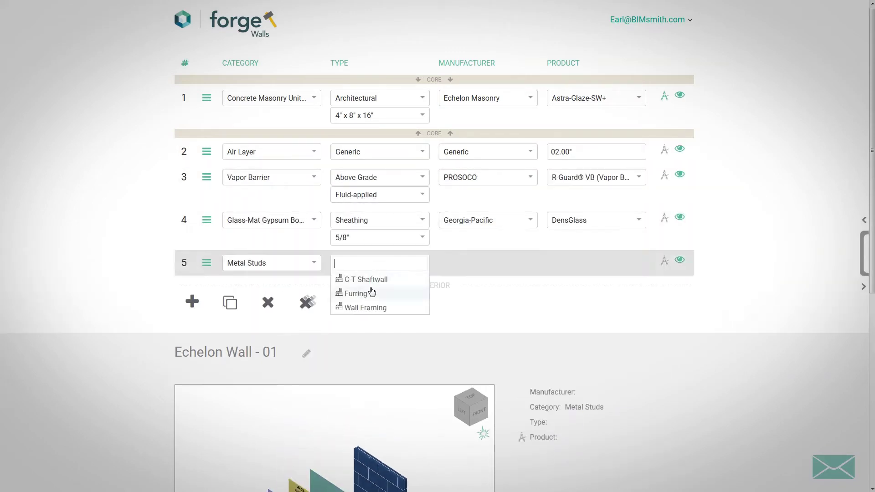
{"action": "left_click", "coordinate": [369, 306]}
{"action": "left_click", "coordinate": [380, 305]}
{"action": "left_click", "coordinate": [377, 323]}
Add a Gypsum Board layer and a flat Interior (Latex) Sherwin Williams Harmony paint layer
{"action": "left_click", "coordinate": [192, 344]}
{"action": "type", "text": "gy"}
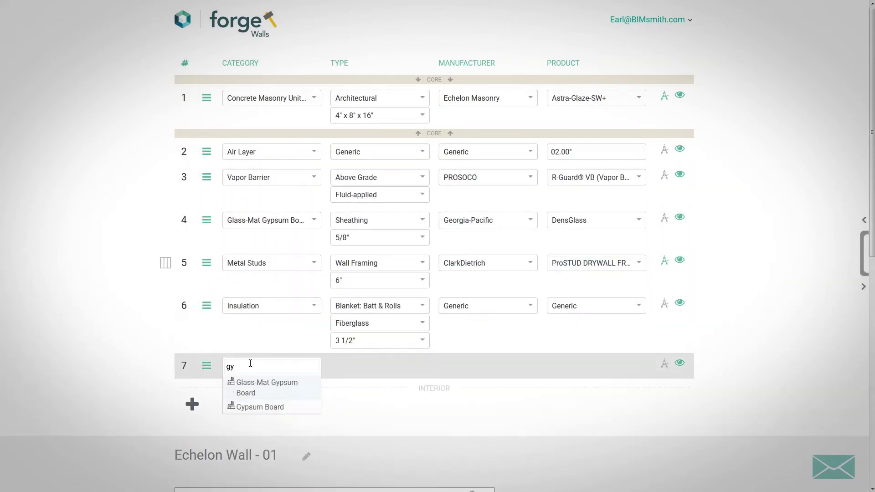
{"action": "left_click", "coordinate": [273, 407]}
{"action": "left_click", "coordinate": [381, 441]}
{"action": "left_click", "coordinate": [382, 409]}
{"action": "left_click", "coordinate": [488, 408]}
{"action": "left_click", "coordinate": [488, 422]}
{"action": "left_click", "coordinate": [596, 409]}
Move the core boundary to after the vapor barrier and view the 3D preview
{"action": "left_click_drag", "start_coordinate": [434, 133], "coordinate": [433, 193]}
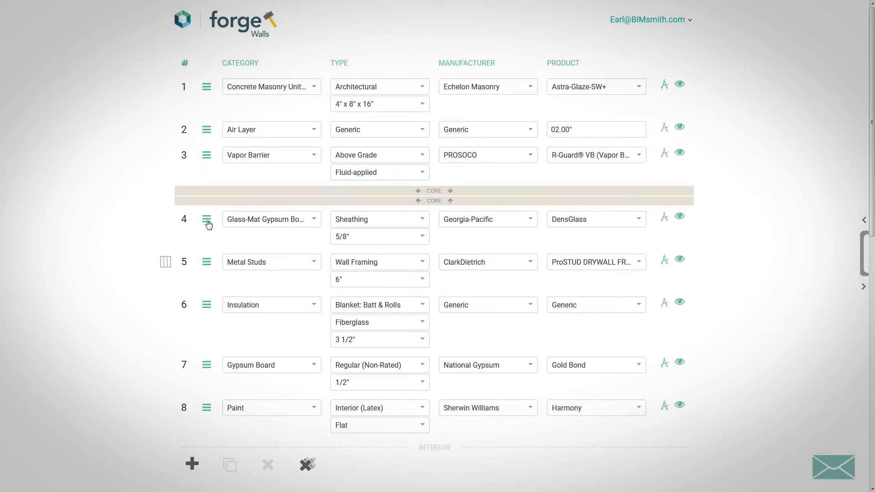
{"action": "scroll", "coordinate": [162, 368], "scroll_direction": "down", "scroll_amount": 6}
{"action": "scroll", "coordinate": [161, 364], "scroll_direction": "down", "scroll_amount": 4}
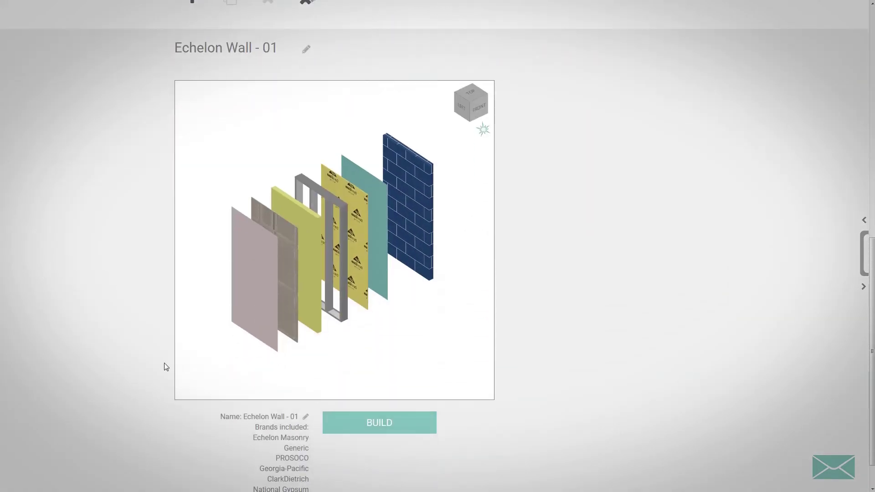
Build Echelon Wall - 01 and review each layer's properties in My BIMsmith
{"action": "left_click", "coordinate": [381, 424]}
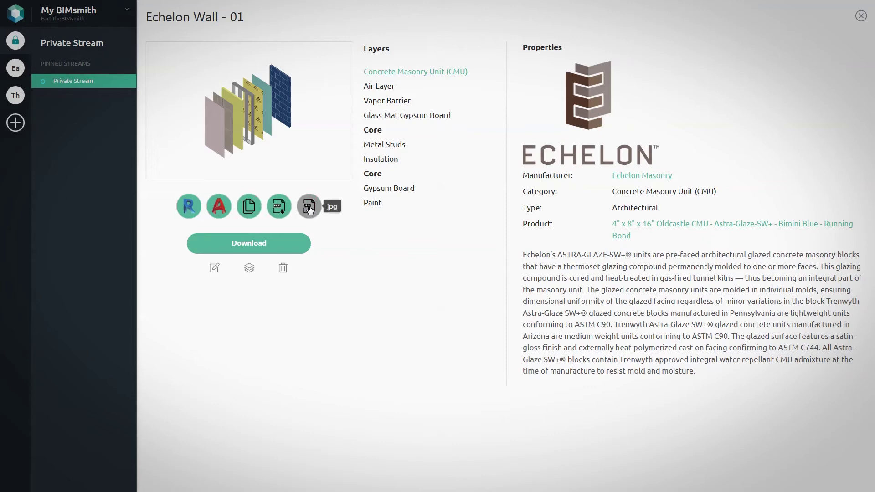
{"action": "left_click", "coordinate": [379, 86]}
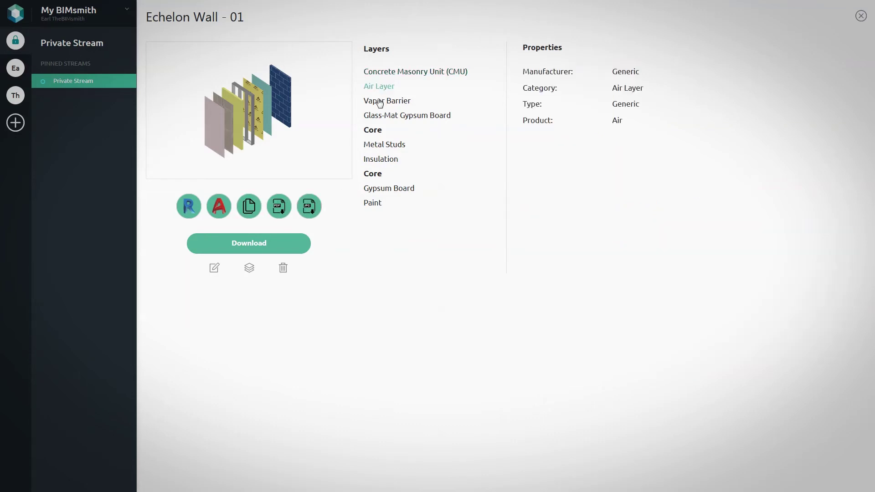
{"action": "left_click", "coordinate": [380, 101]}
{"action": "left_click", "coordinate": [380, 117]}
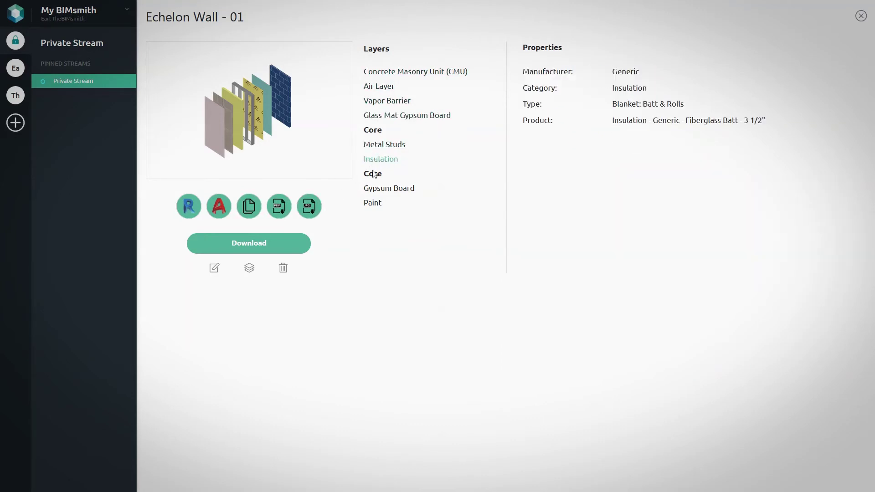
{"action": "left_click", "coordinate": [375, 189]}
{"action": "left_click", "coordinate": [374, 204]}
{"action": "left_click", "coordinate": [377, 76]}
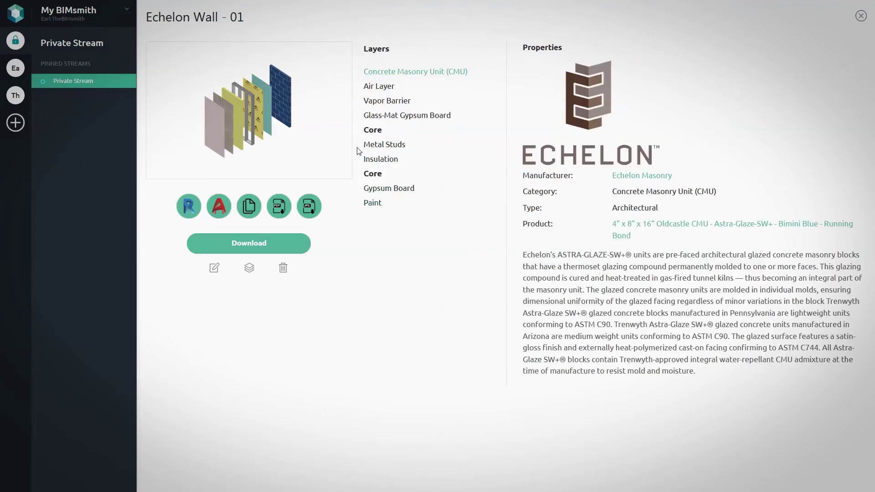
Download the wall assembly and open its Section view in Revit, zoomed in
{"action": "left_click", "coordinate": [245, 244]}
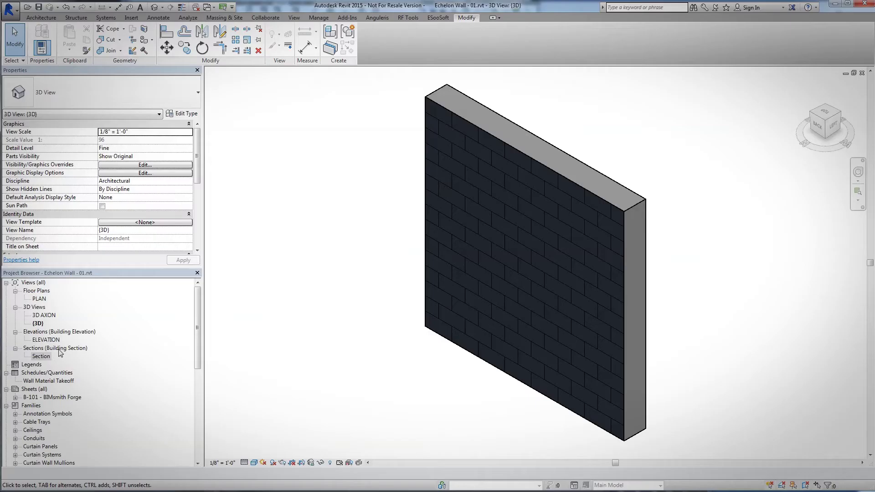
{"action": "double_click", "coordinate": [41, 356]}
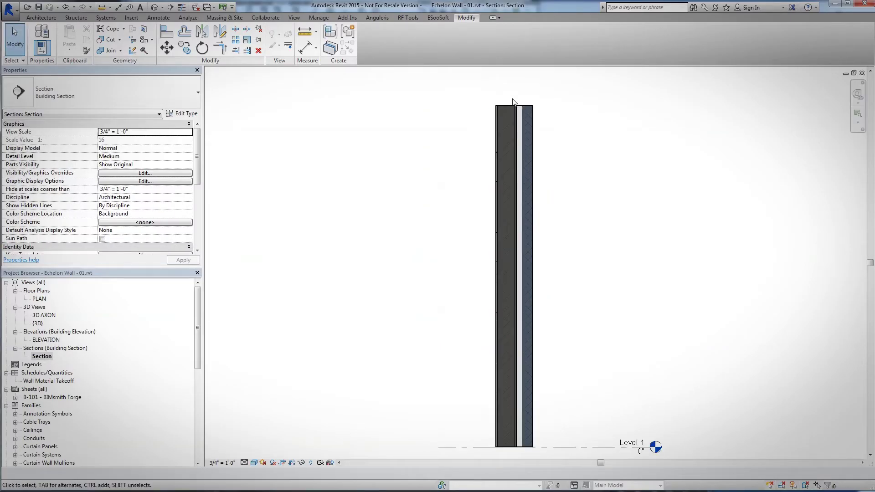
{"action": "scroll", "coordinate": [513, 101], "scroll_direction": "up", "scroll_amount": 7}
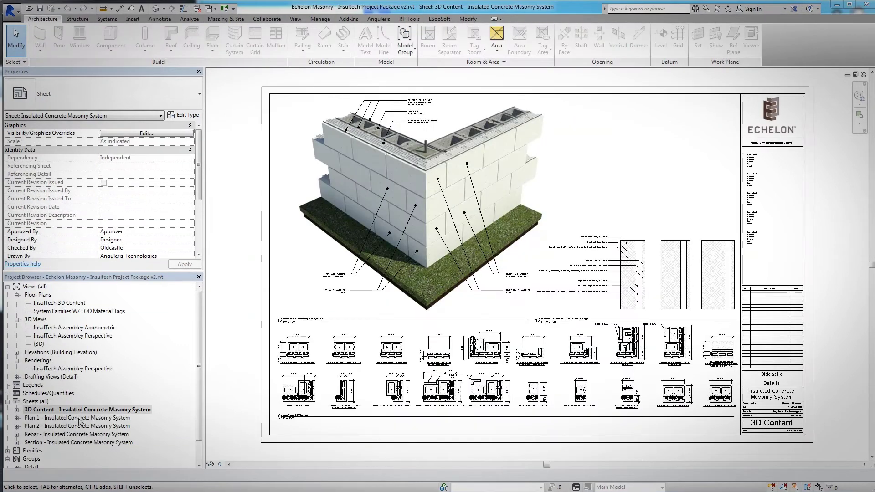
Open the Plan 1, Plan 2, Rebar and Section sheets in turn from the Project Browser
{"action": "double_click", "coordinate": [75, 419]}
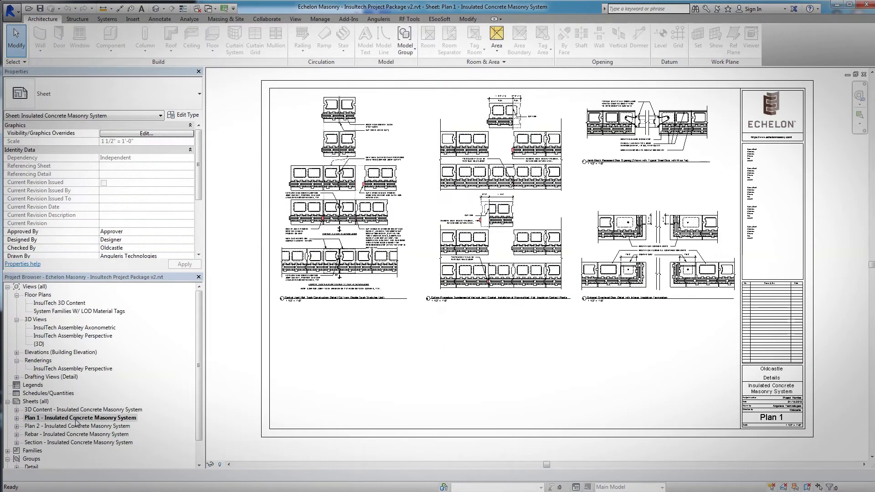
{"action": "double_click", "coordinate": [76, 426]}
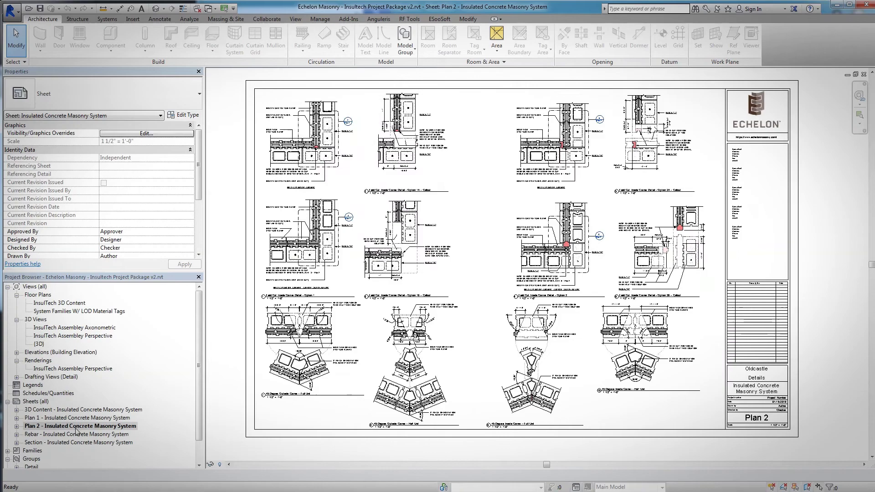
{"action": "double_click", "coordinate": [77, 434]}
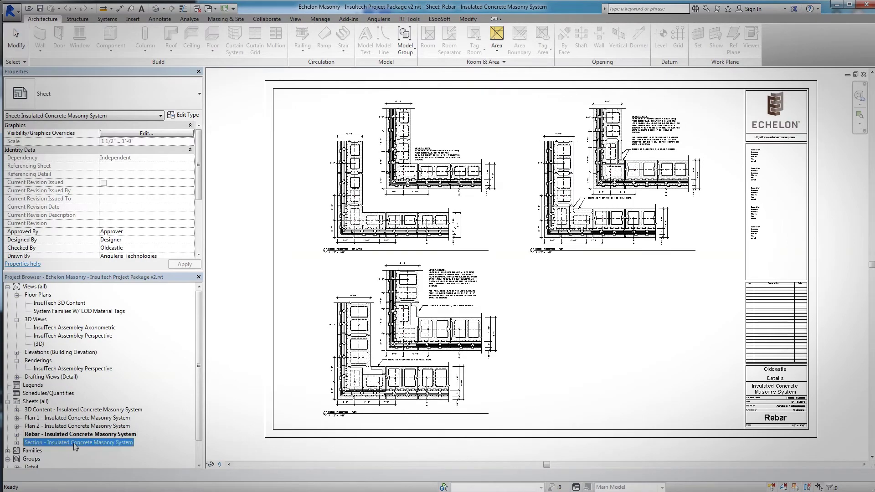
{"action": "double_click", "coordinate": [75, 442]}
{"action": "scroll", "coordinate": [410, 114], "scroll_direction": "up", "scroll_amount": 5}
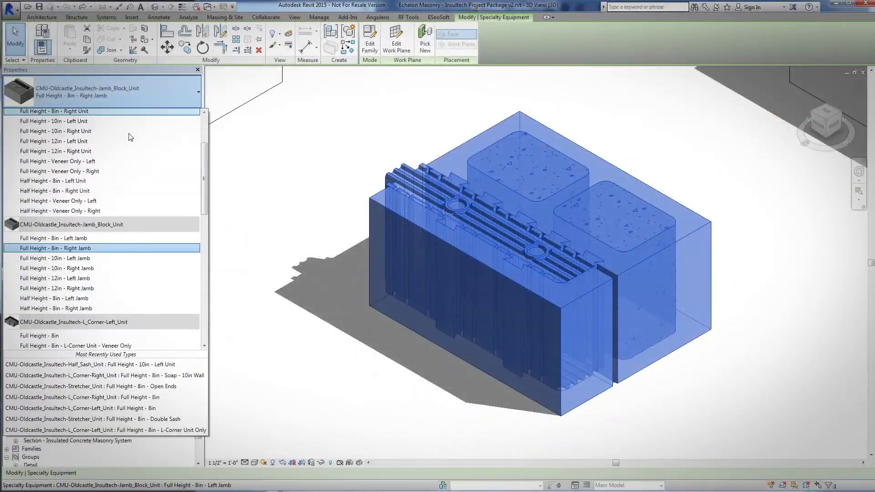
Switch the InsulTech jamb block to the Half Height - 8in - Right Jamb type and turn on its drainage pan
{"action": "left_click", "coordinate": [75, 248]}
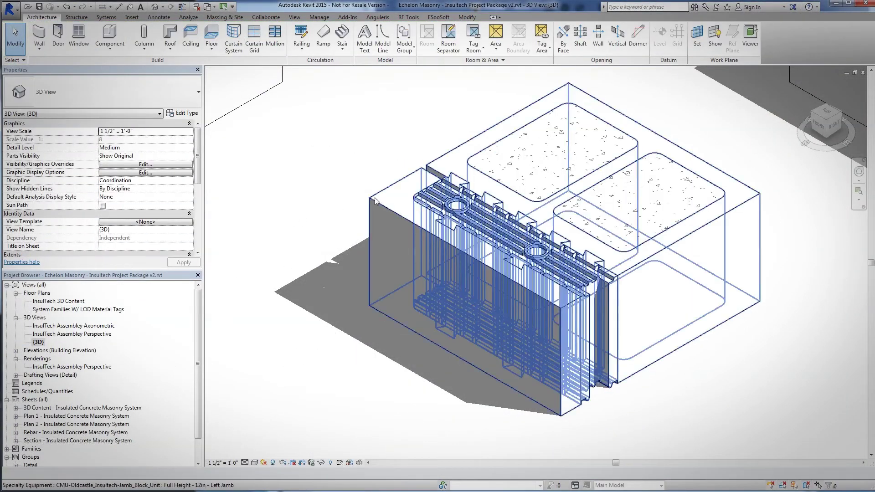
{"action": "left_click", "coordinate": [114, 92]}
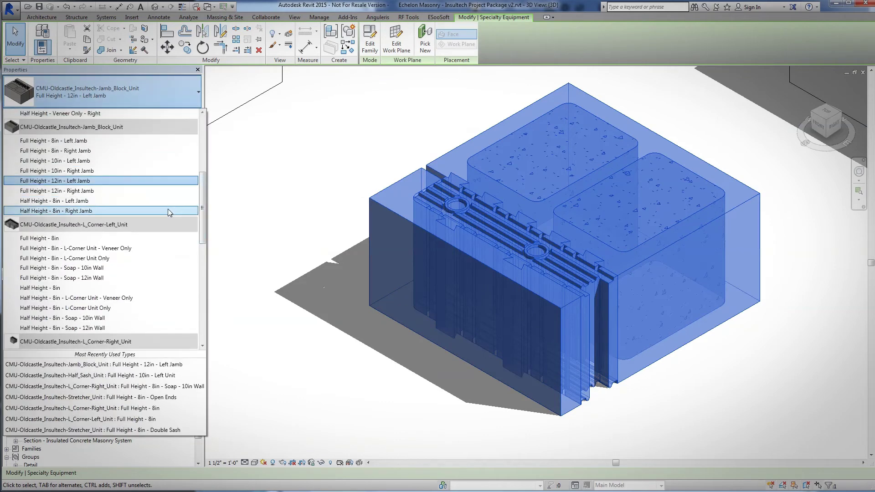
{"action": "left_click", "coordinate": [169, 211]}
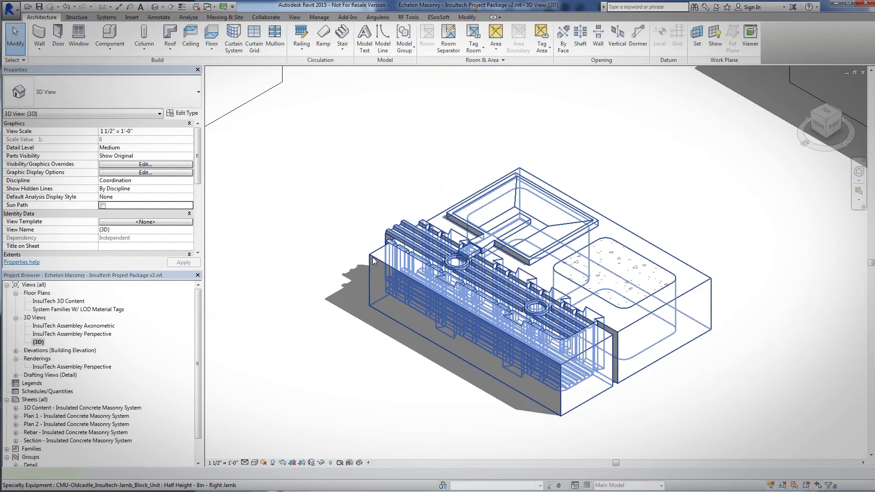
{"action": "left_click", "coordinate": [102, 198]}
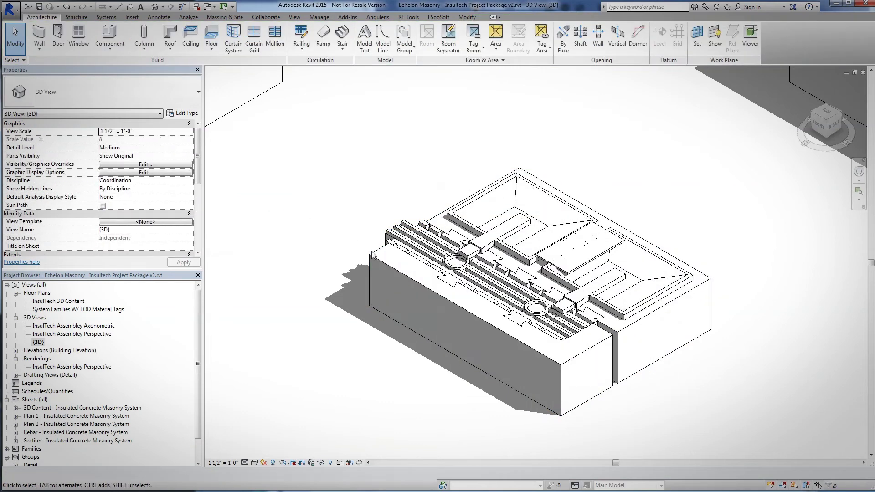